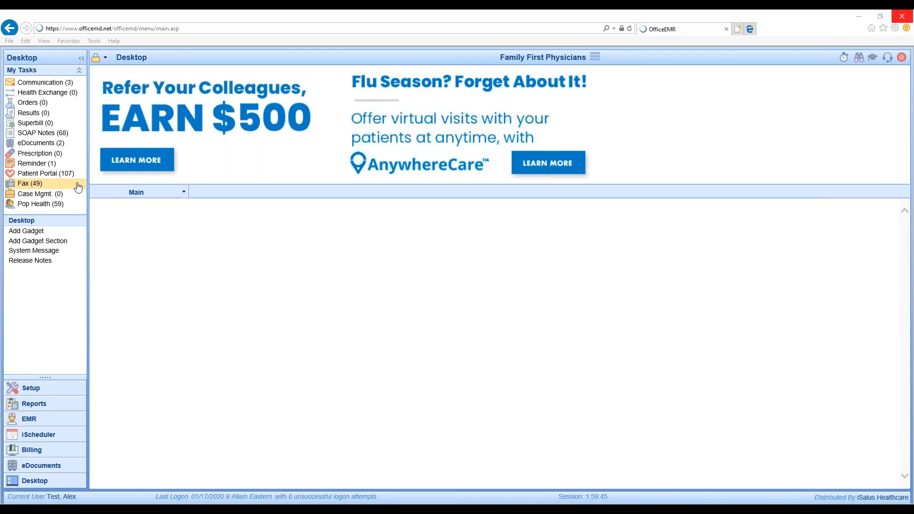
Open the fax task inbox and read through the two-page fax received 01/31/2020.
{"action": "left_click", "coordinate": [33, 186]}
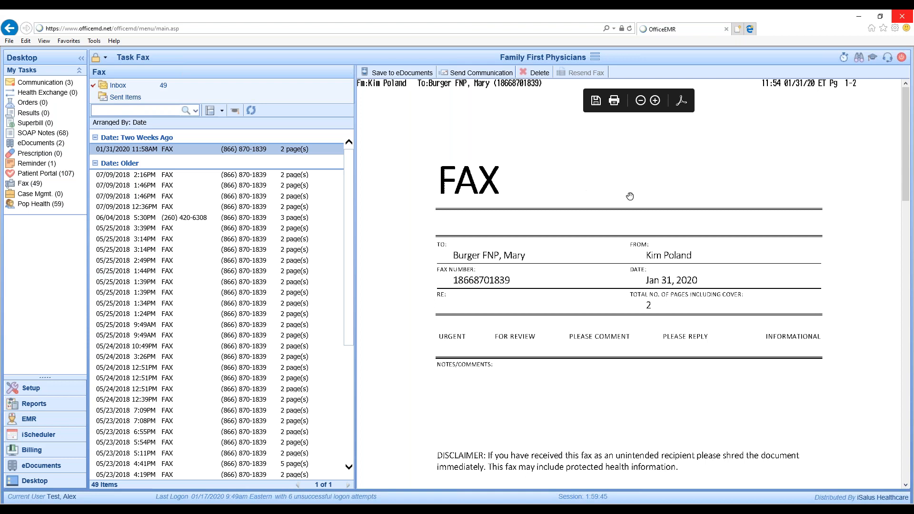
{"action": "scroll", "coordinate": [628, 202], "scroll_direction": "down", "scroll_amount": 3}
{"action": "scroll", "coordinate": [628, 276], "scroll_direction": "down", "scroll_amount": 3}
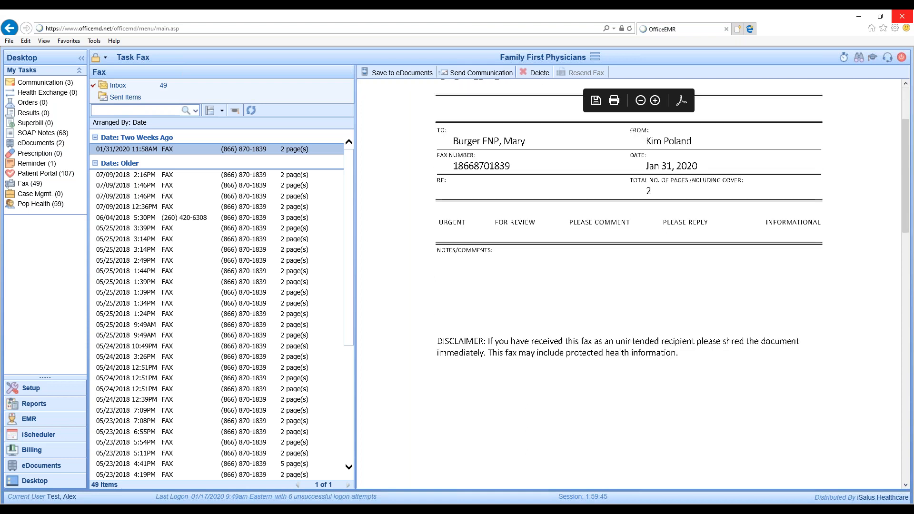
{"action": "scroll", "coordinate": [629, 276], "scroll_direction": "down", "scroll_amount": 6}
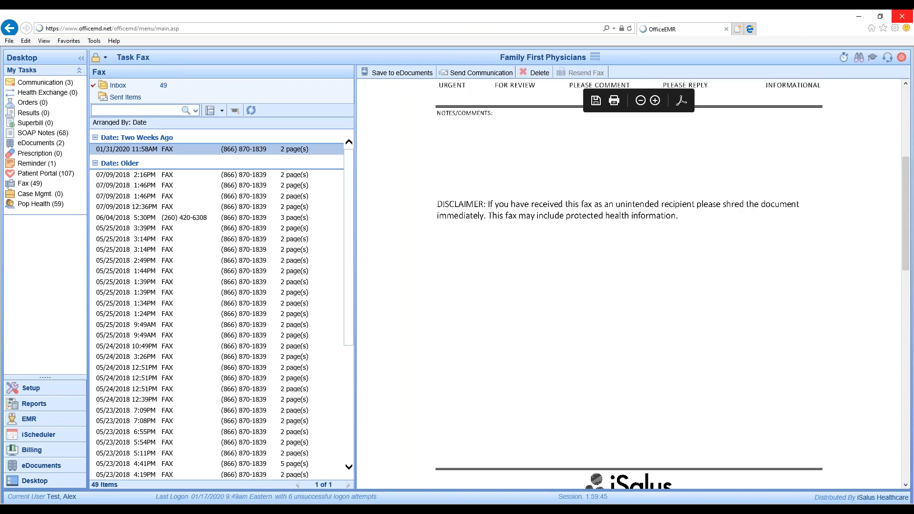
{"action": "scroll", "coordinate": [629, 276], "scroll_direction": "down", "scroll_amount": 3}
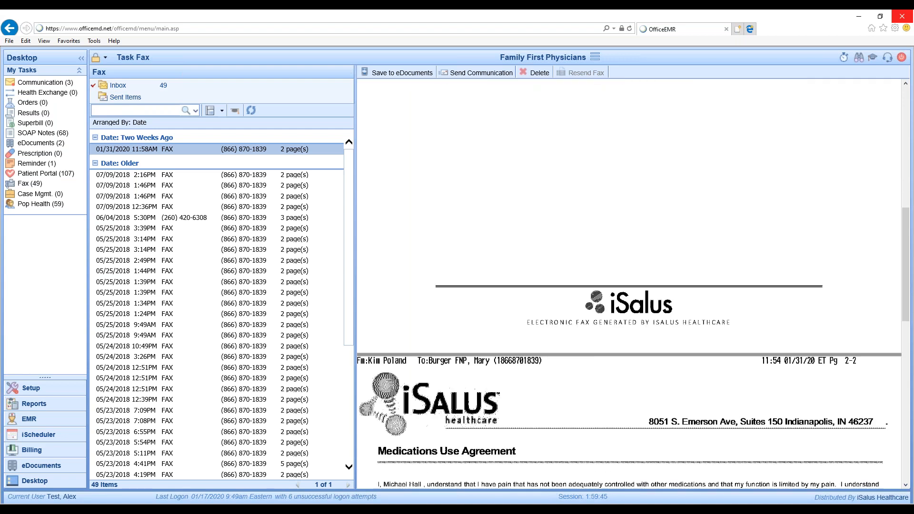
{"action": "scroll", "coordinate": [629, 276], "scroll_direction": "up", "scroll_amount": 10}
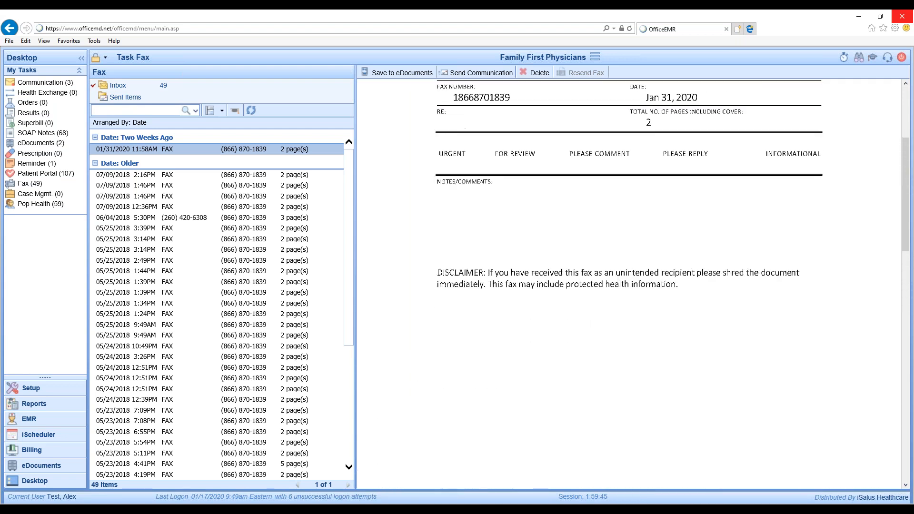
{"action": "scroll", "coordinate": [629, 275], "scroll_direction": "up", "scroll_amount": 5}
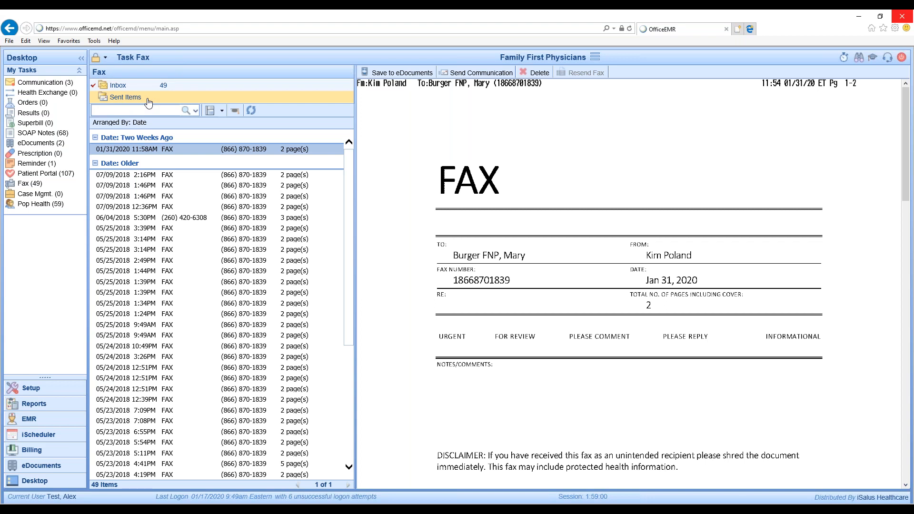
Start saving the open fax to eDocuments and name the document Consent Form.
{"action": "left_click", "coordinate": [394, 73]}
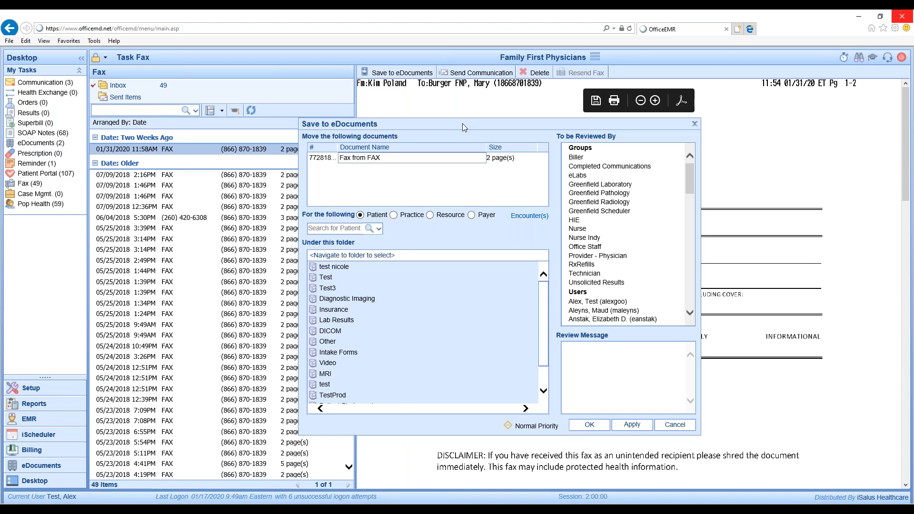
{"action": "left_click", "coordinate": [398, 159]}
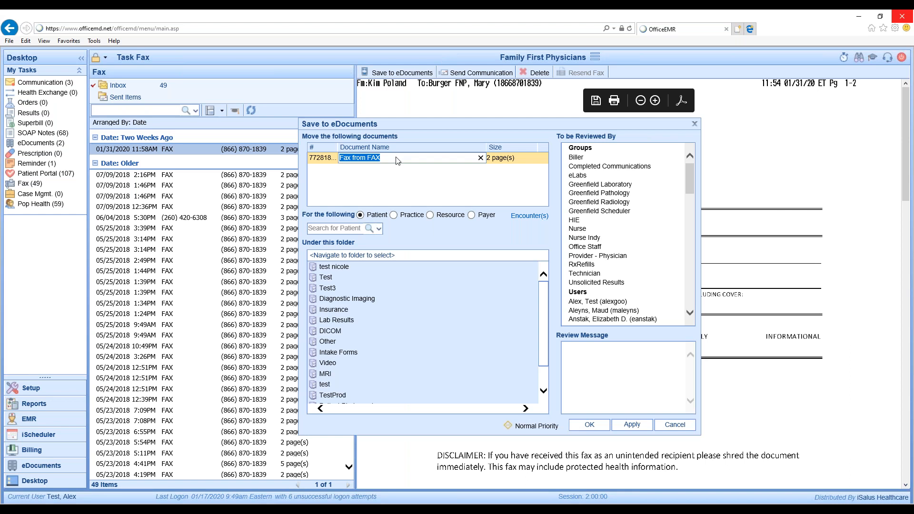
{"action": "type", "text": "Consent Form"}
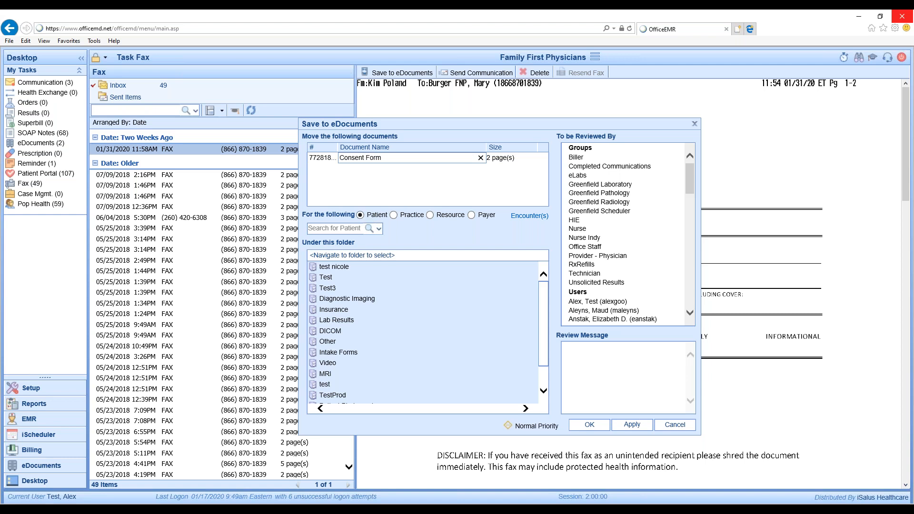
Search for the fax sender's patient record by name and assign the female patient listed first to the document.
{"action": "left_click", "coordinate": [336, 231]}
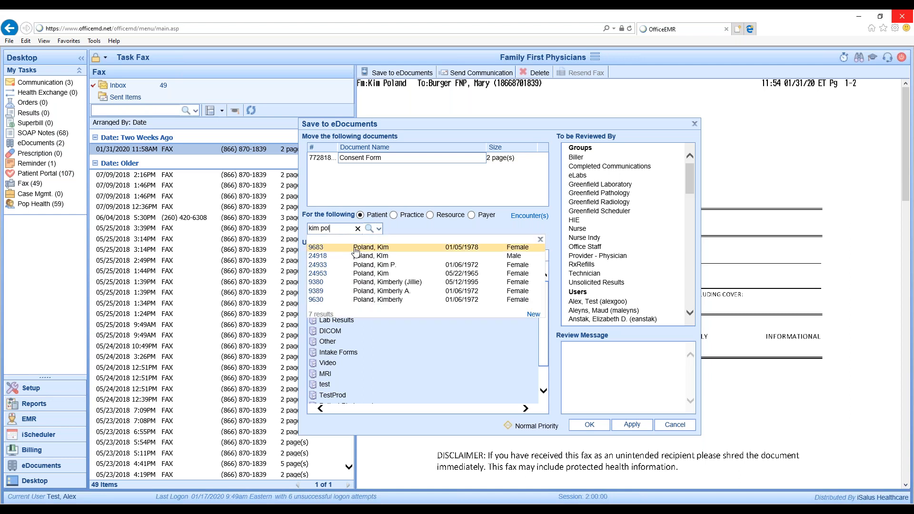
{"action": "left_click", "coordinate": [354, 246]}
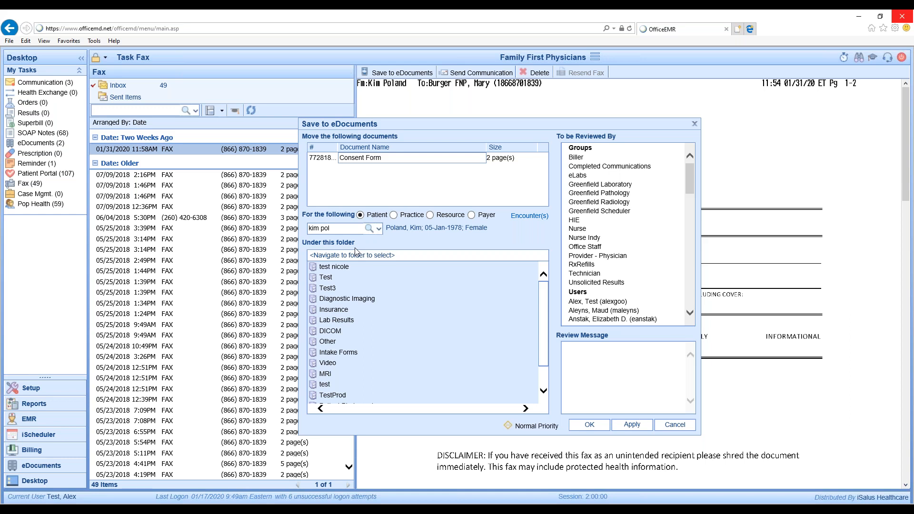
Set the document's destination to Patient Import/Import Drawer/Import Folder.
{"action": "left_click", "coordinate": [354, 353]}
{"action": "left_click", "coordinate": [359, 363]}
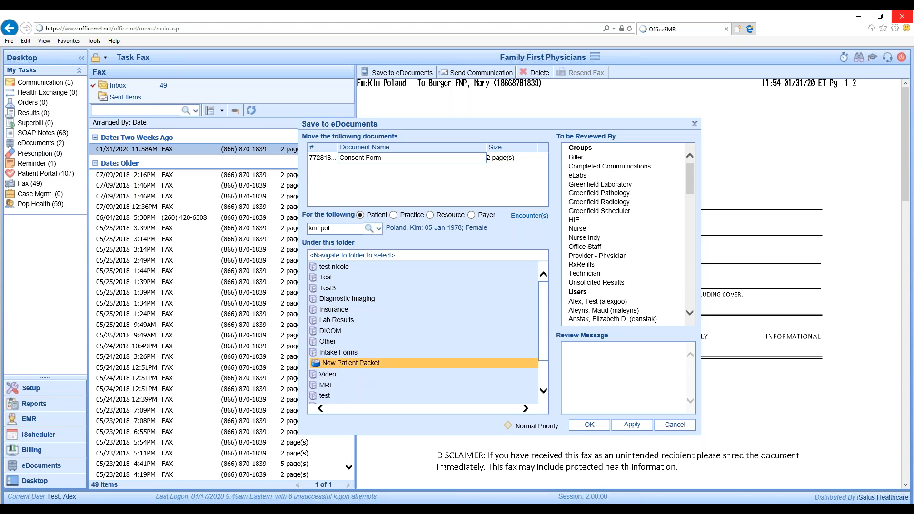
{"action": "scroll", "coordinate": [349, 331], "scroll_direction": "down", "scroll_amount": 2}
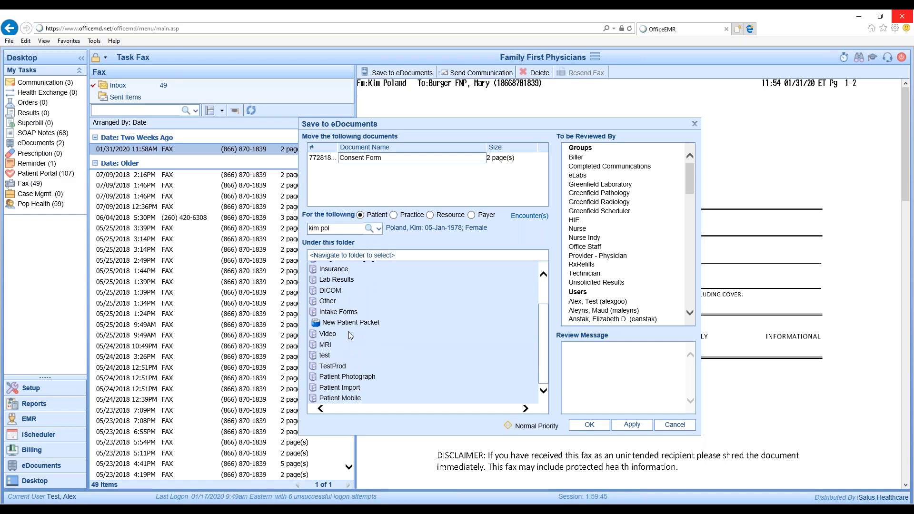
{"action": "left_click", "coordinate": [361, 390]}
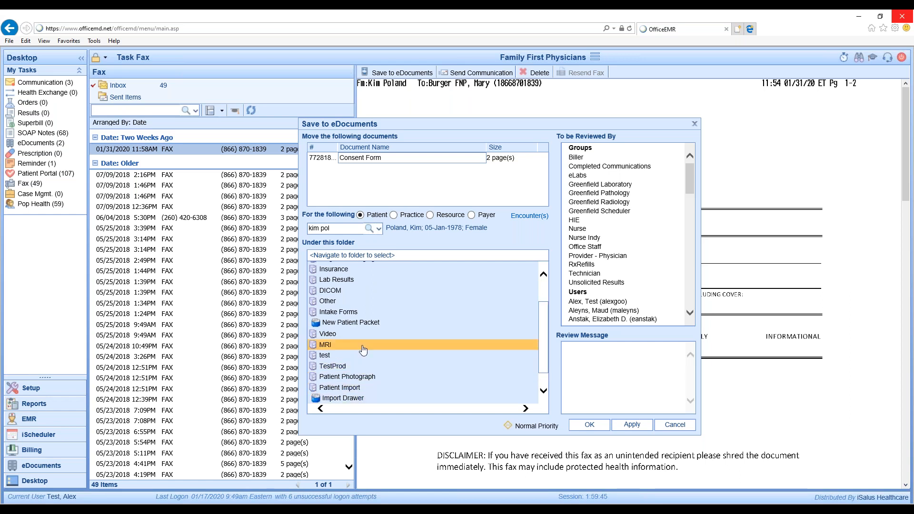
{"action": "left_click", "coordinate": [361, 389]}
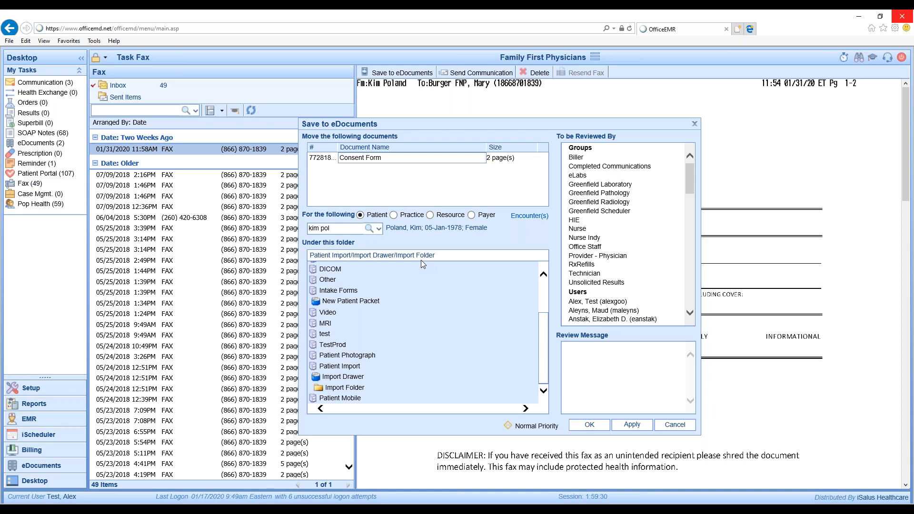
Select one staff member from the Users group as the document's reviewer.
{"action": "left_click_drag", "start_coordinate": [690, 181], "coordinate": [692, 204]}
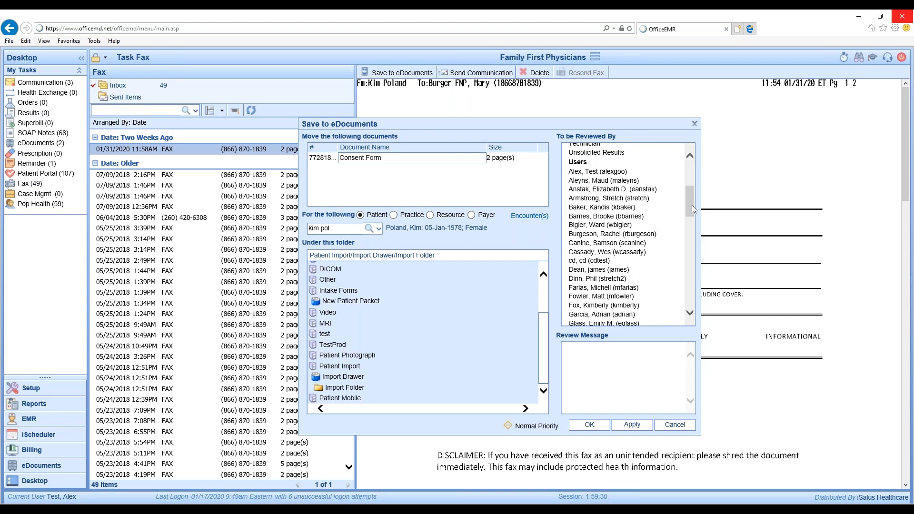
{"action": "left_click", "coordinate": [654, 217]}
{"action": "scroll", "coordinate": [654, 222], "scroll_direction": "down", "scroll_amount": 2}
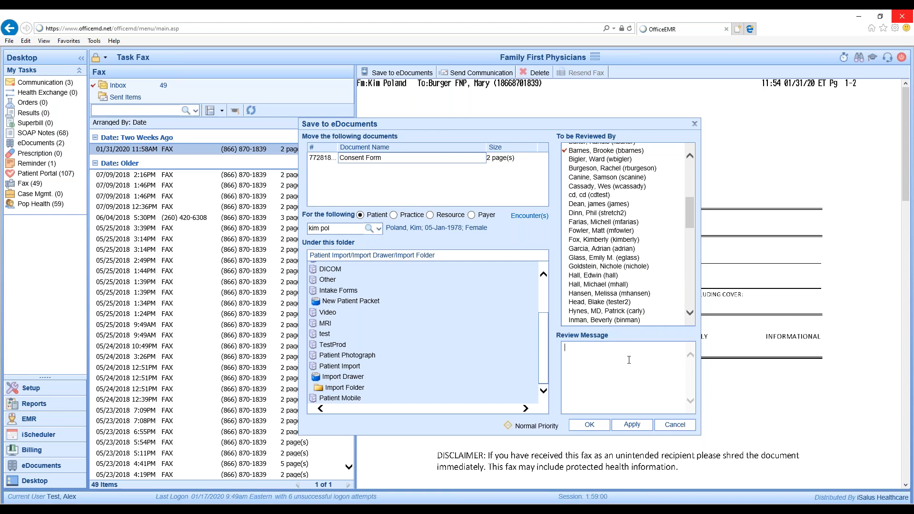
Add the review message "Please review prior to first appt on 2/20/2020" and save the fax to eDocuments.
{"action": "type", "text": "Please review prior to first appt on 2/20/2020"}
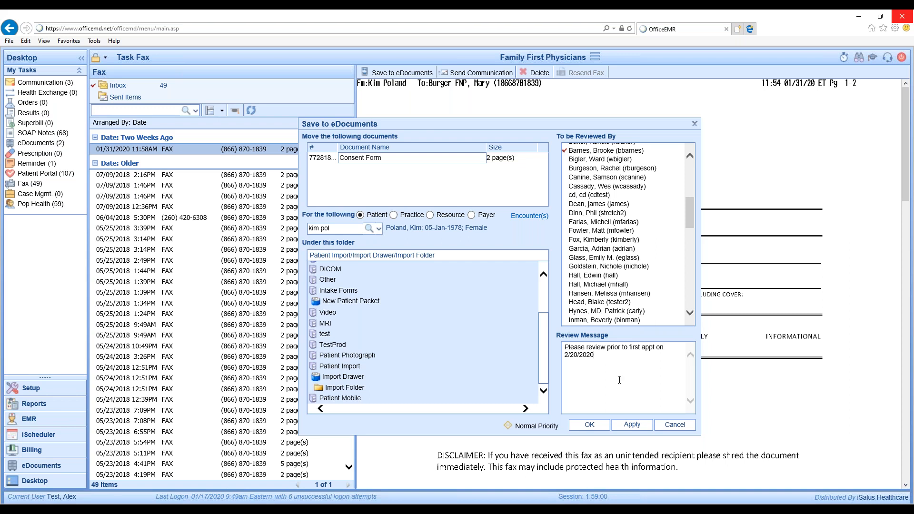
{"action": "left_click", "coordinate": [574, 428]}
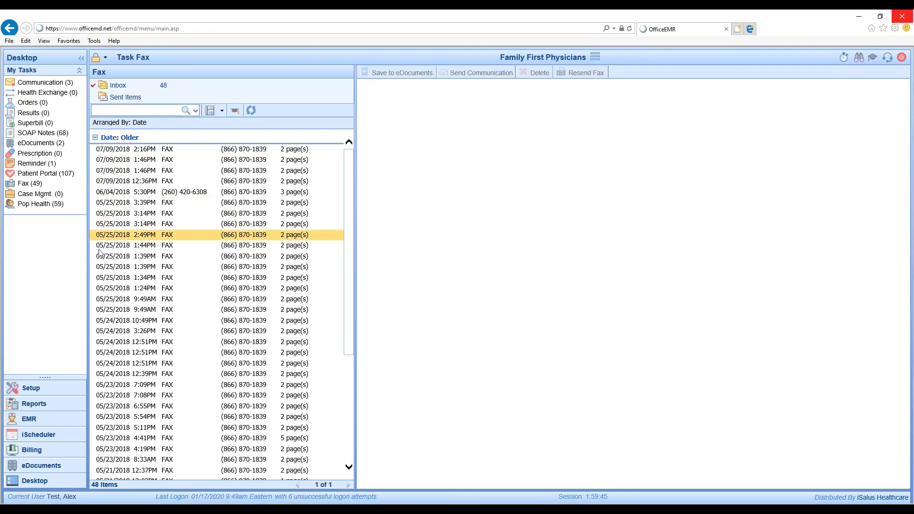
Go to the EMR patient chart and open the 03/23/2019 note from the timeline as a PDF report.
{"action": "left_click", "coordinate": [61, 425]}
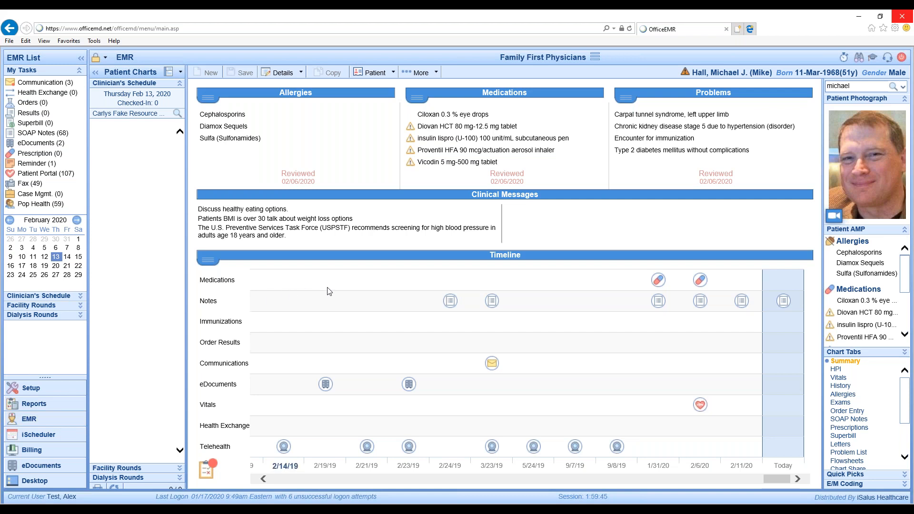
{"action": "left_click", "coordinate": [494, 302]}
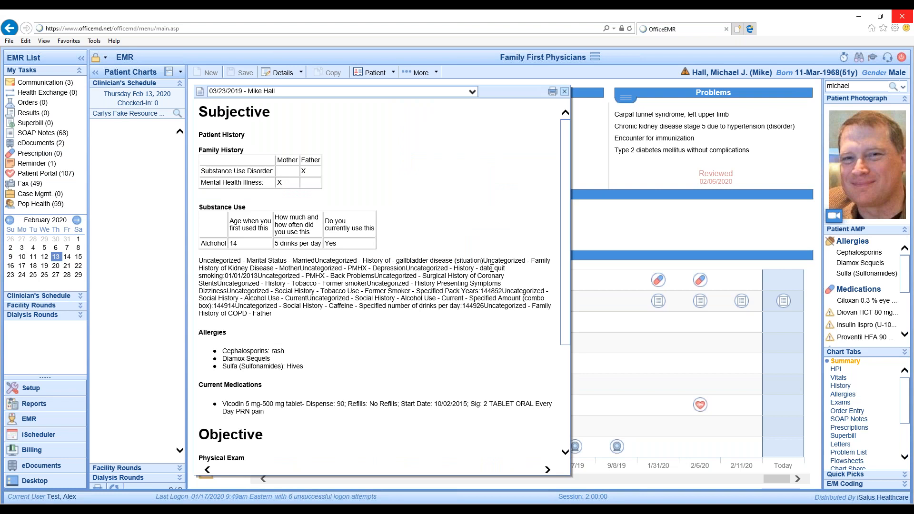
{"action": "left_click", "coordinate": [552, 92]}
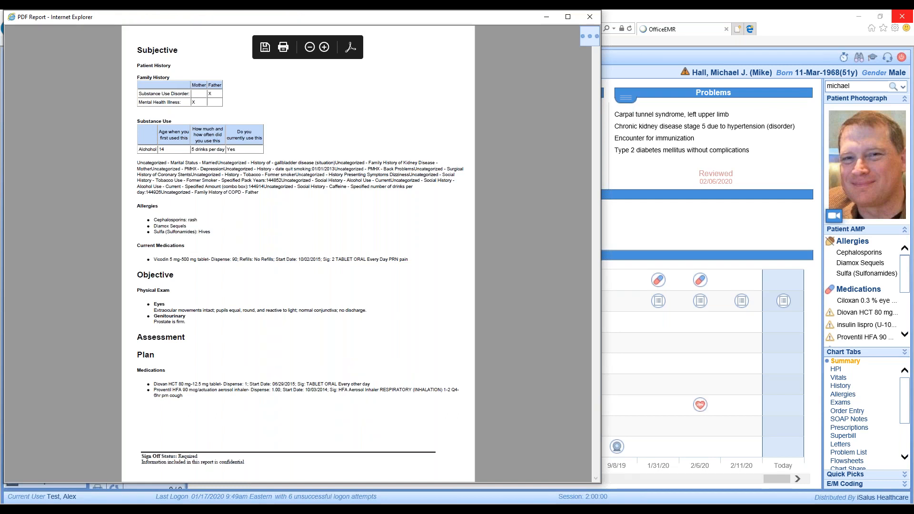
View the Send Fax form for the PDF report, then close the form, report and note without sending.
{"action": "left_click", "coordinate": [591, 41]}
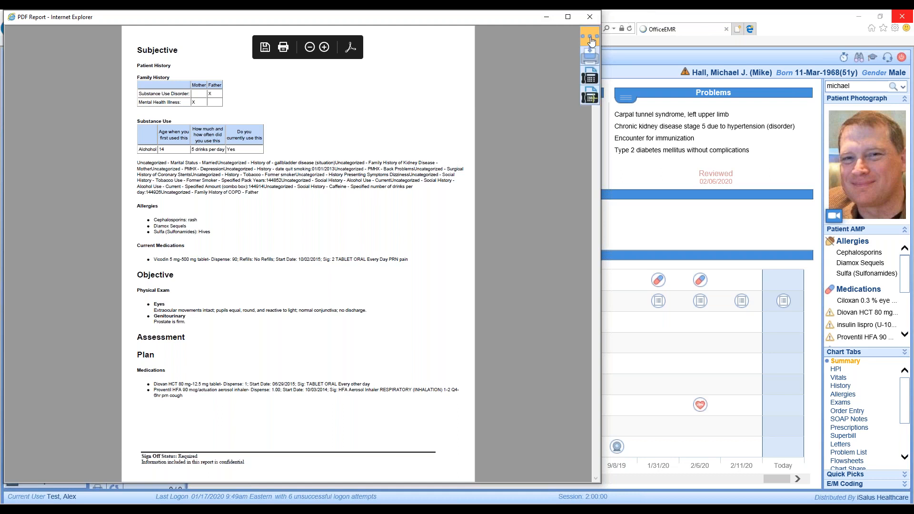
{"action": "left_click", "coordinate": [591, 97]}
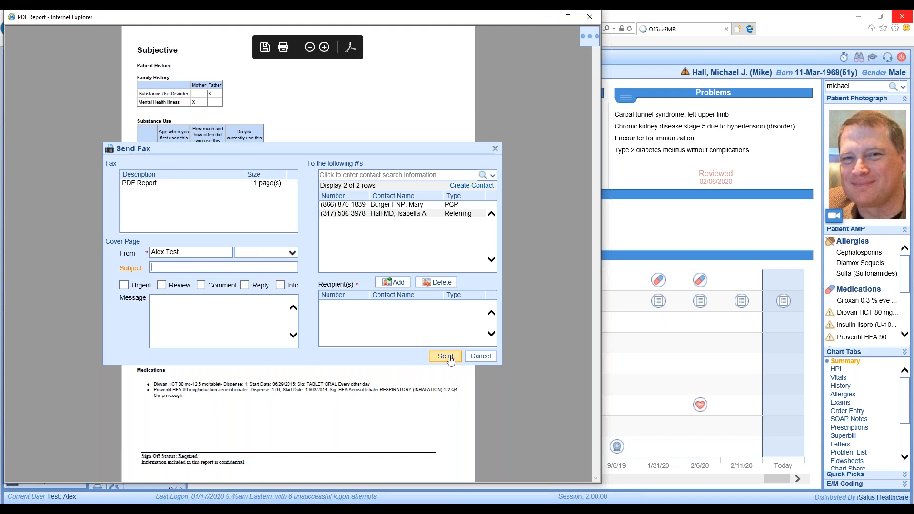
{"action": "left_click", "coordinate": [495, 150]}
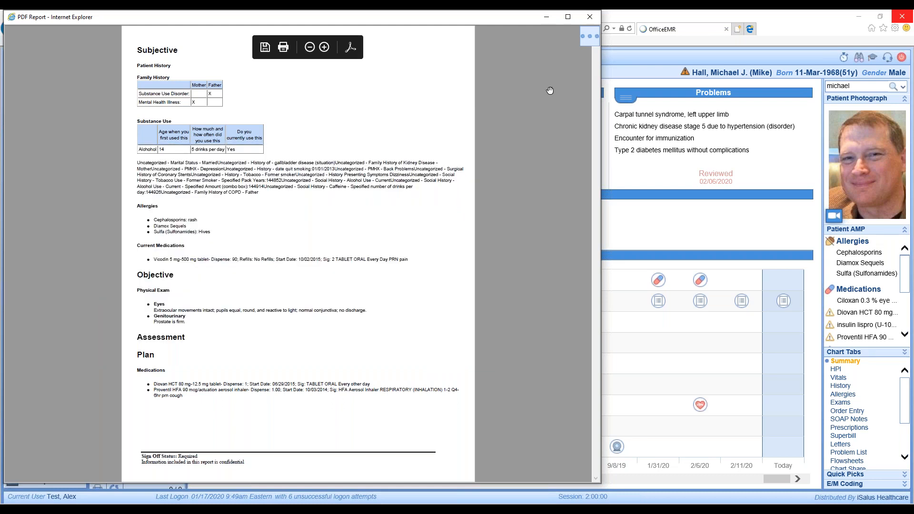
{"action": "left_click", "coordinate": [592, 44]}
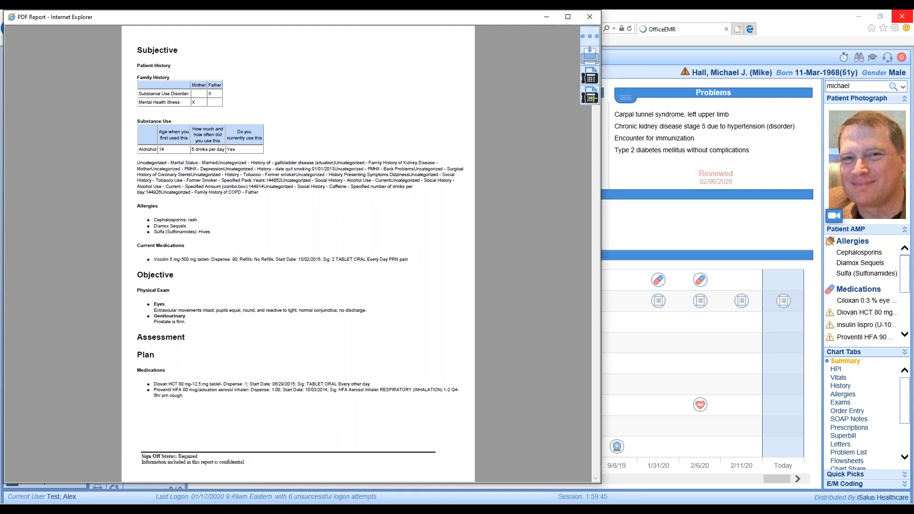
{"action": "left_click", "coordinate": [592, 16]}
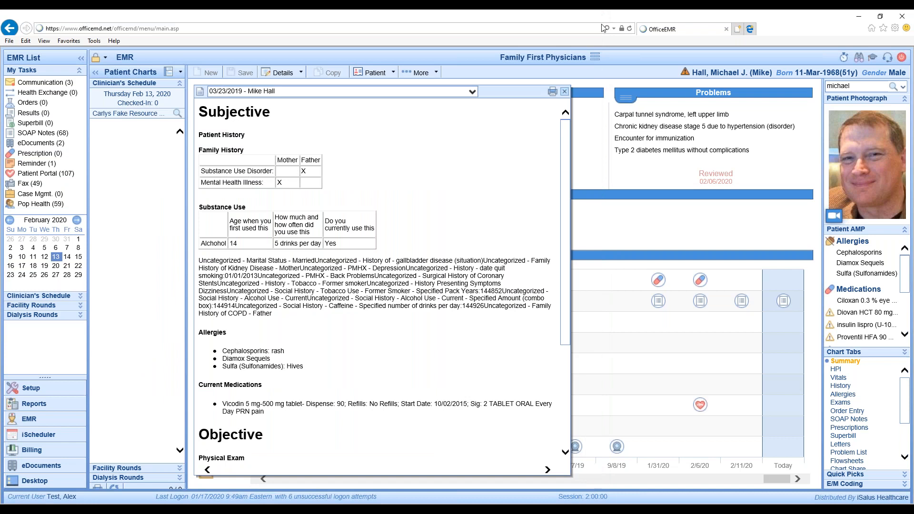
{"action": "left_click", "coordinate": [565, 92]}
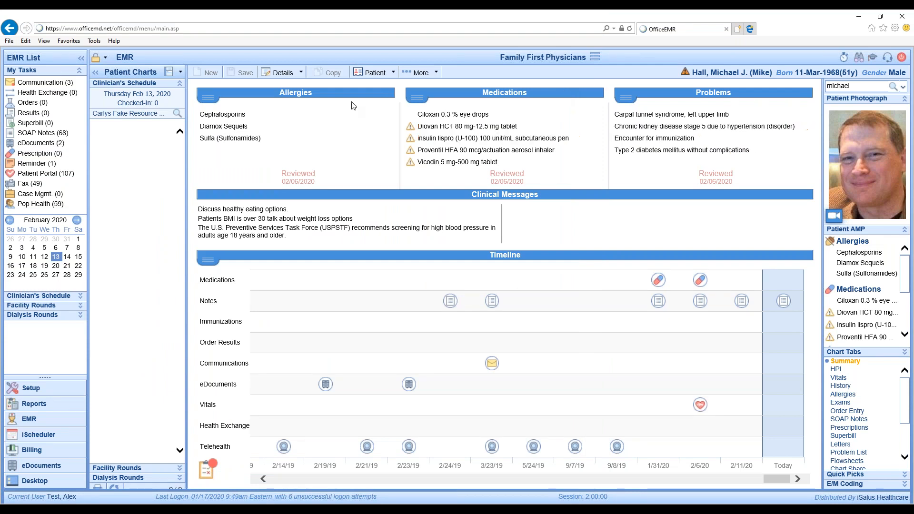
View the Send Fax form for the Soap Note PDF in the patient's fax queue, then close both without sending.
{"action": "left_click", "coordinate": [394, 74]}
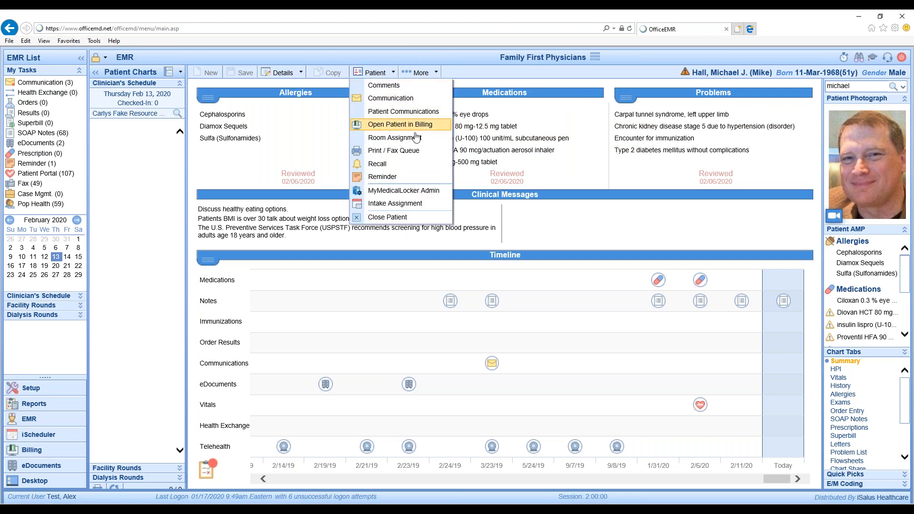
{"action": "left_click", "coordinate": [401, 151]}
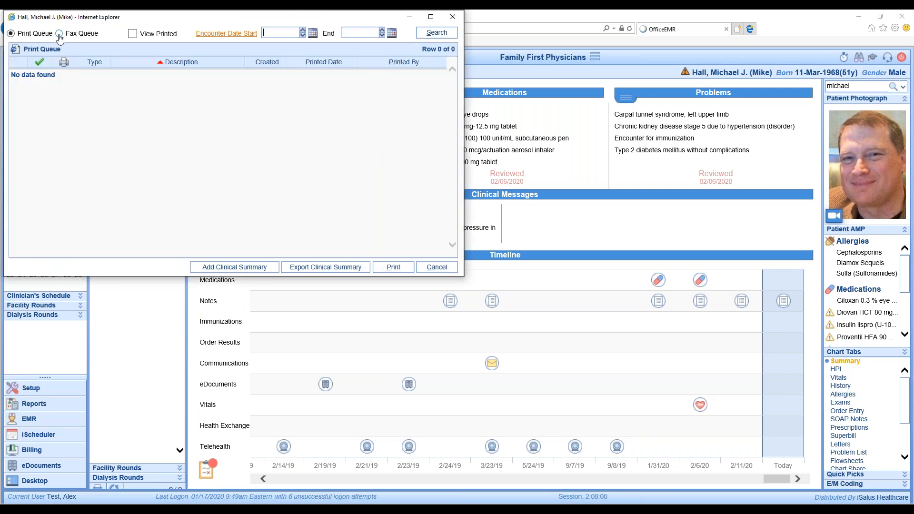
{"action": "left_click", "coordinate": [59, 34]}
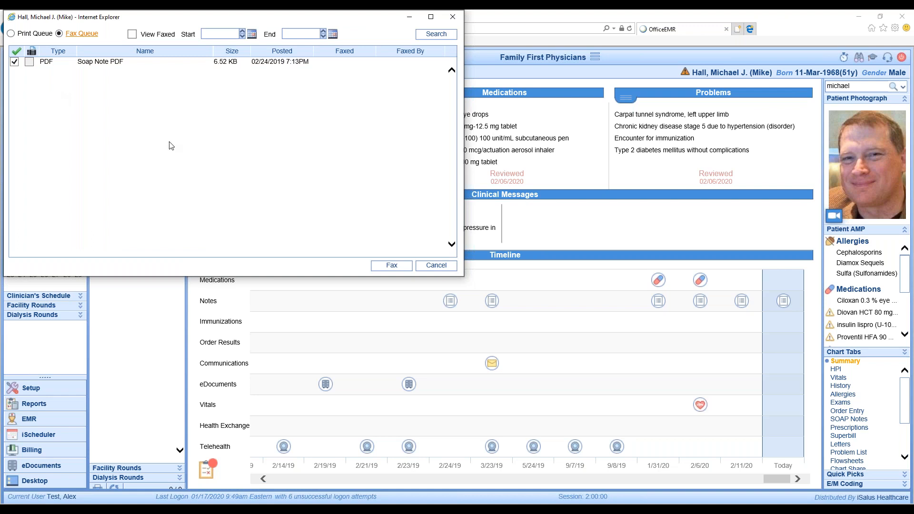
{"action": "left_click", "coordinate": [396, 270]}
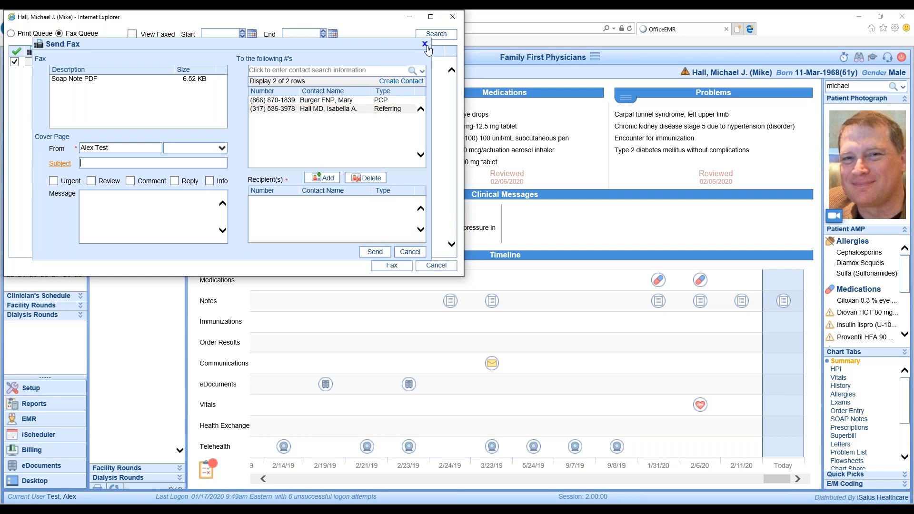
{"action": "left_click", "coordinate": [425, 44]}
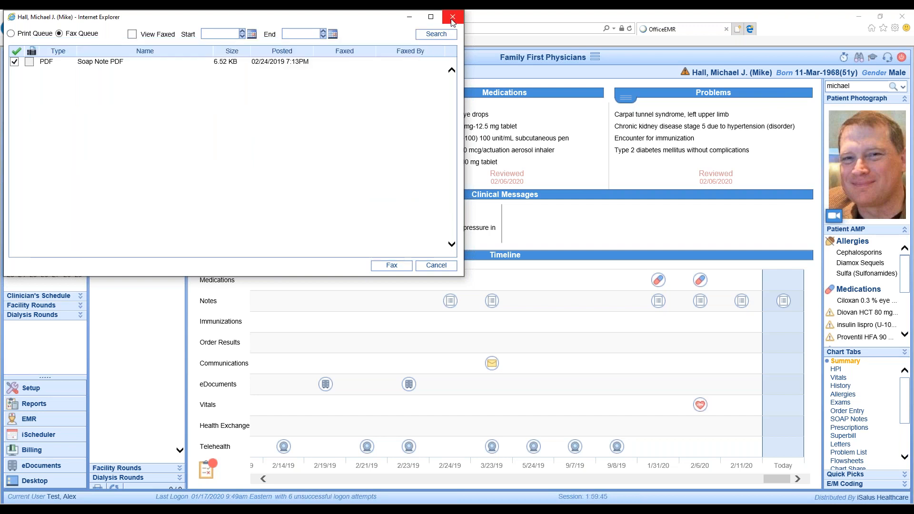
{"action": "left_click", "coordinate": [451, 17]}
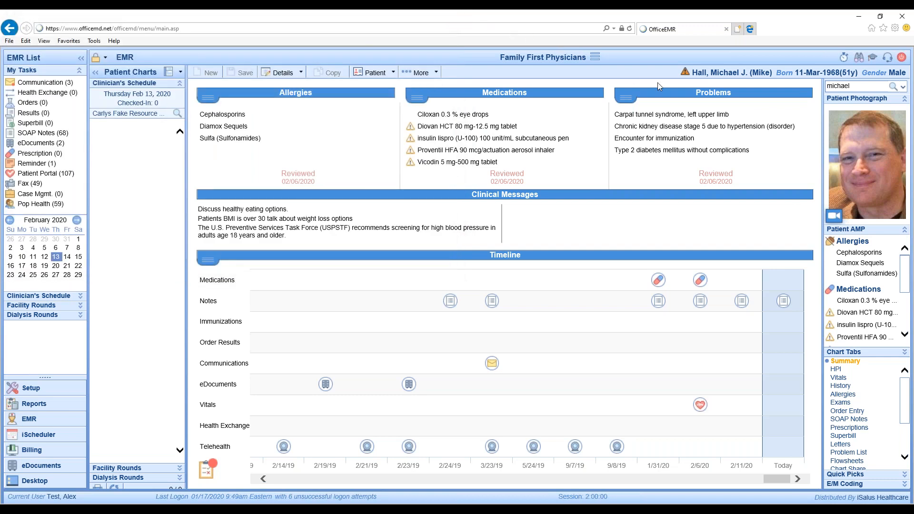